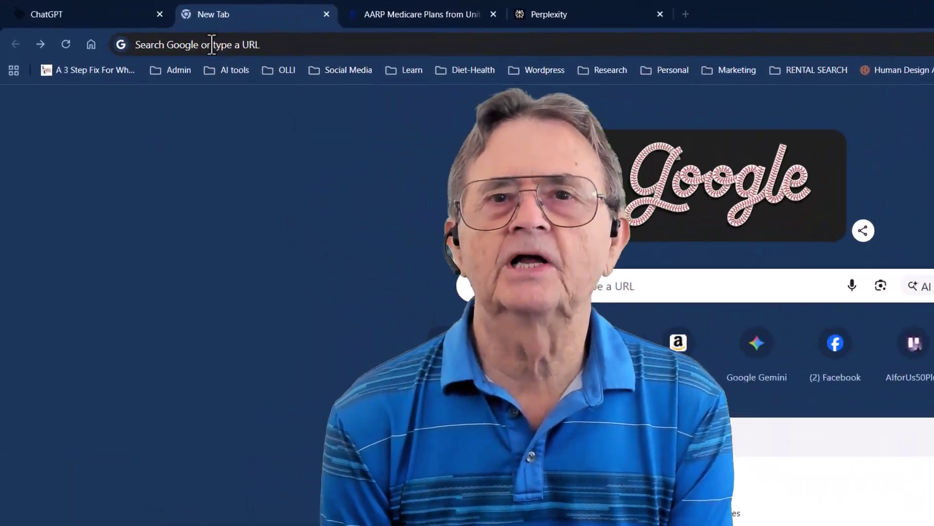
Go to the NotebookLM website and create a new notebook.
click(212, 44)
text(NotebookL)
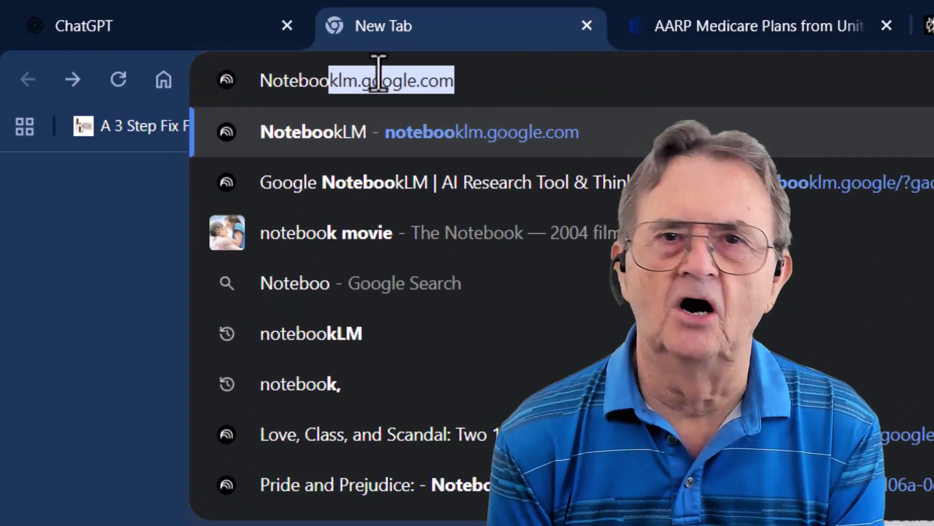
text(M)
key(Return)
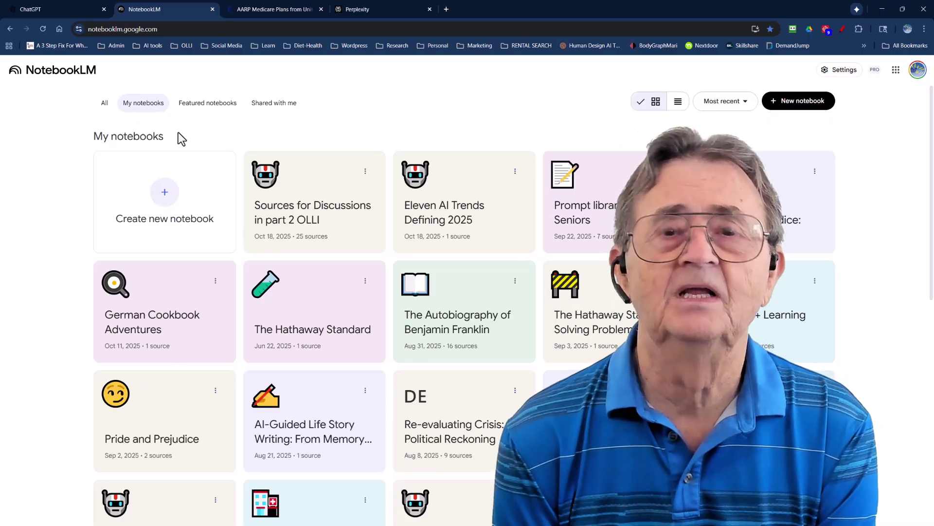
click(165, 195)
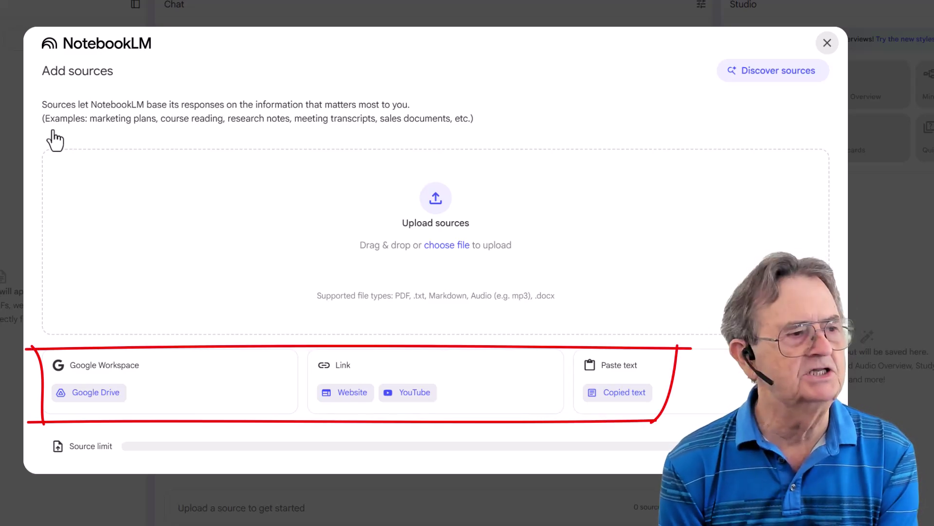
Use Discover sources to search the web for "2026 Medicare handbook from medicare.gov".
click(782, 72)
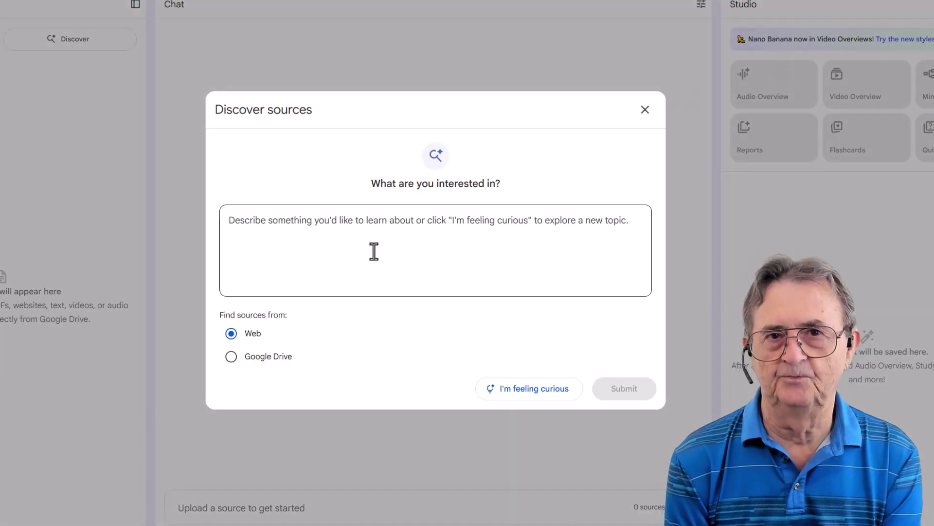
click(260, 221)
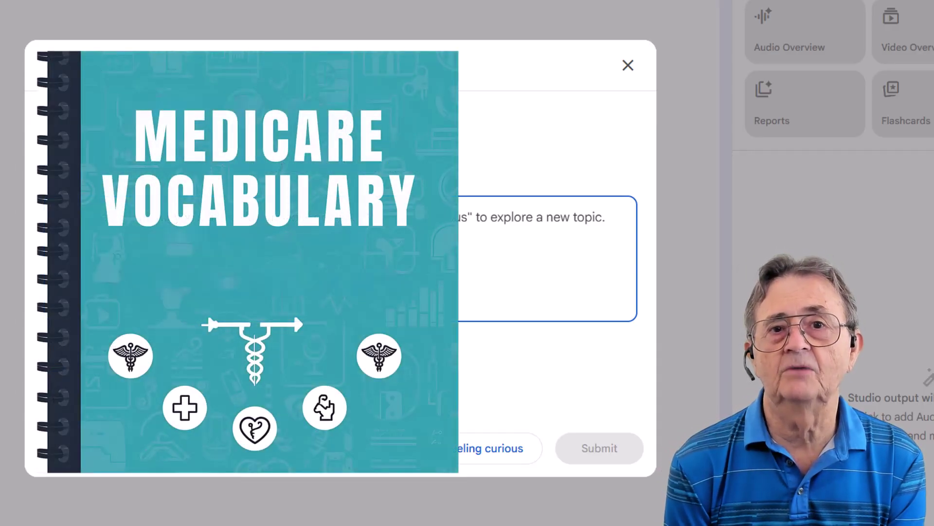
text(2026)
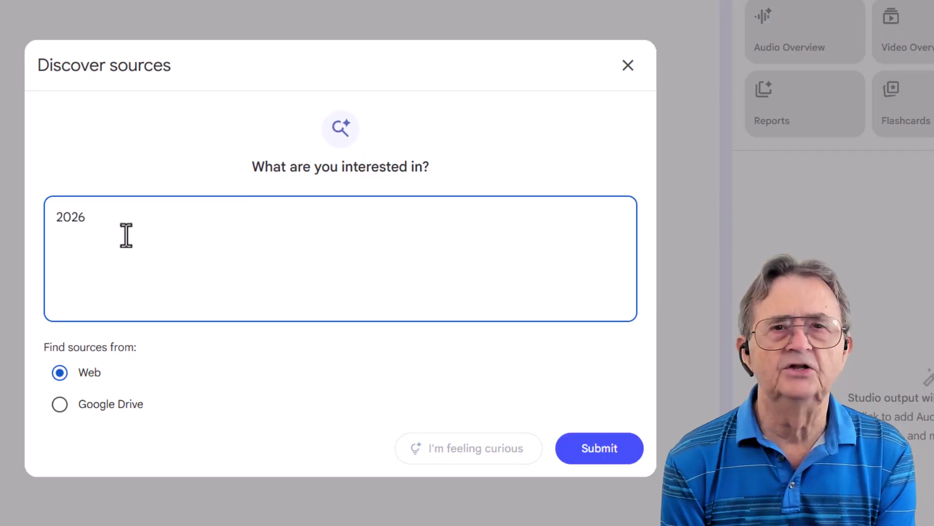
text( Medicare handbook from )
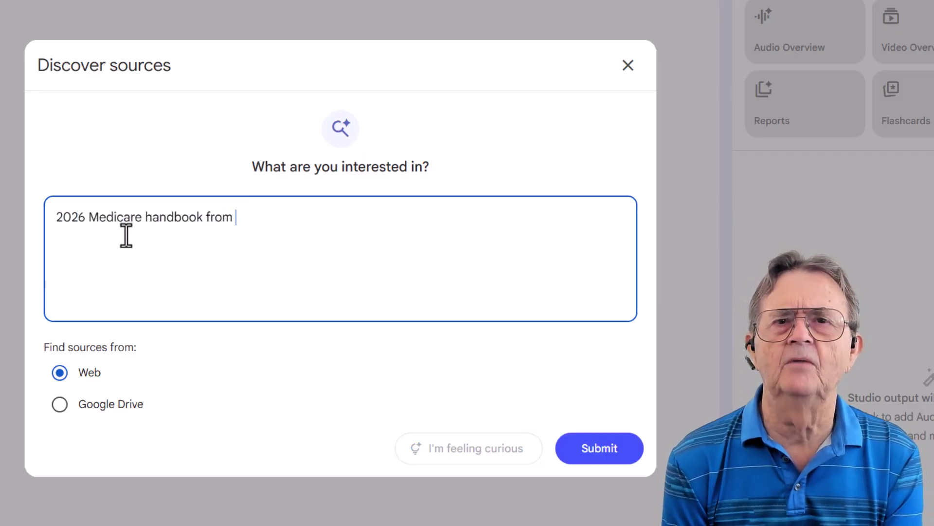
text(medicare.gov)
click(606, 452)
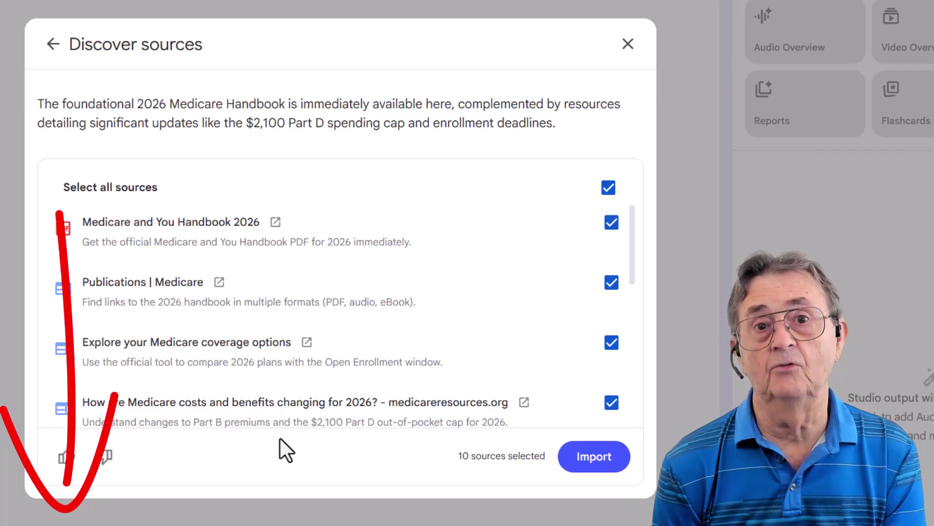
Import only "Medicare and You Handbook 2026" and the medicareresources.org article "How are Medicare costs and benefits changing for 2026?" into the notebook.
click(608, 188)
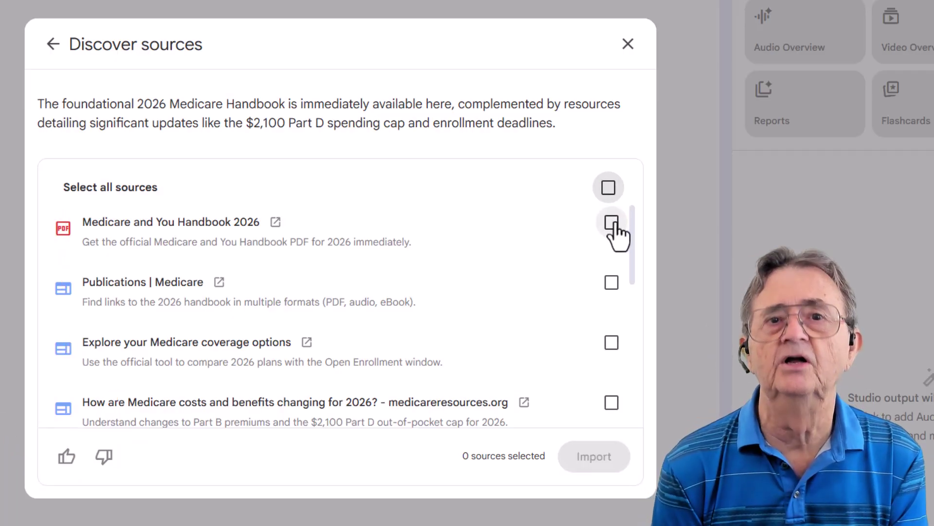
click(612, 223)
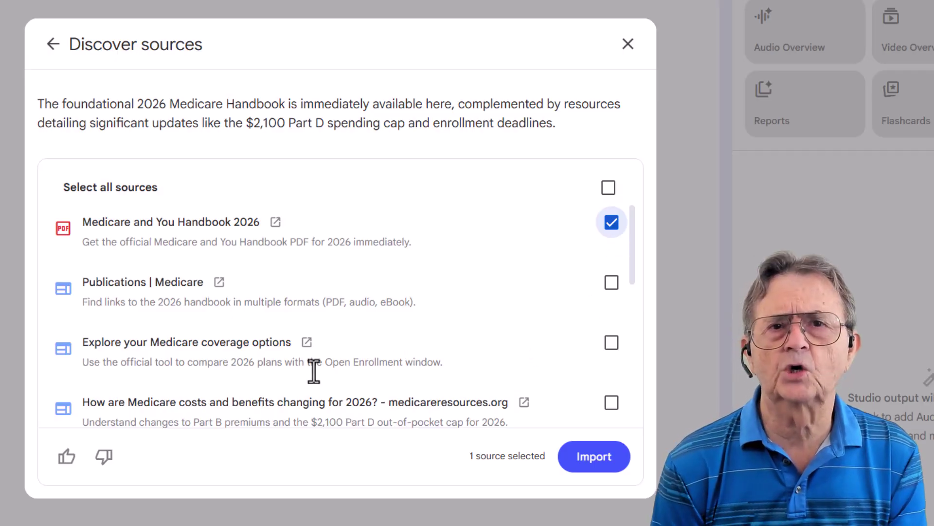
scroll(292, 374, down, 4)
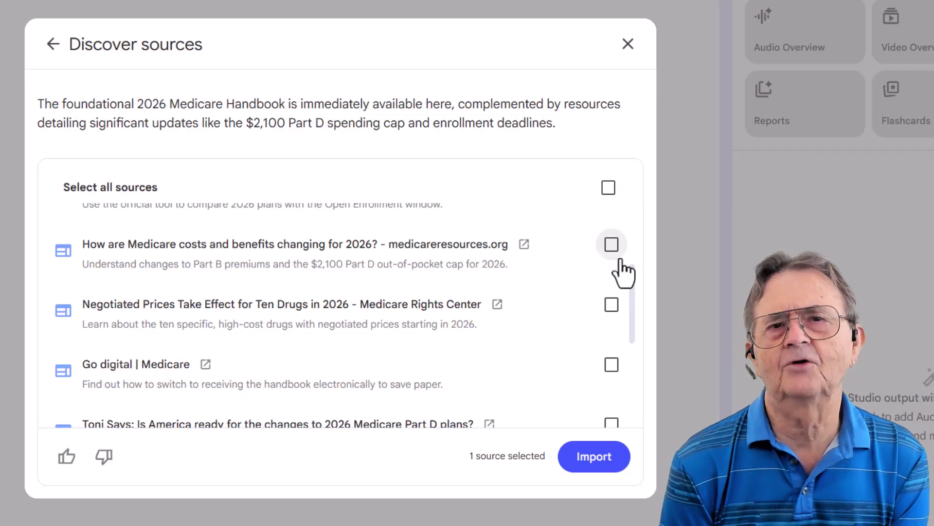
click(611, 247)
scroll(250, 341, down, 3)
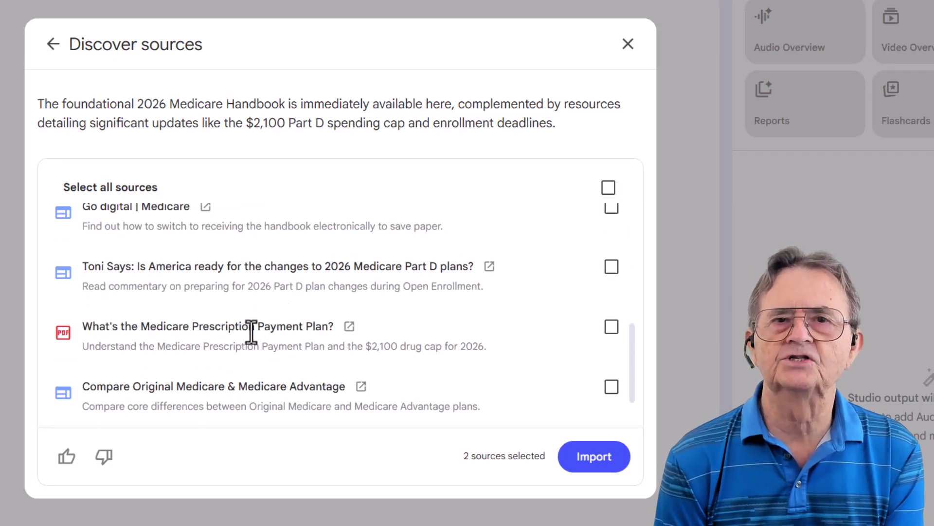
scroll(262, 303, down, 1)
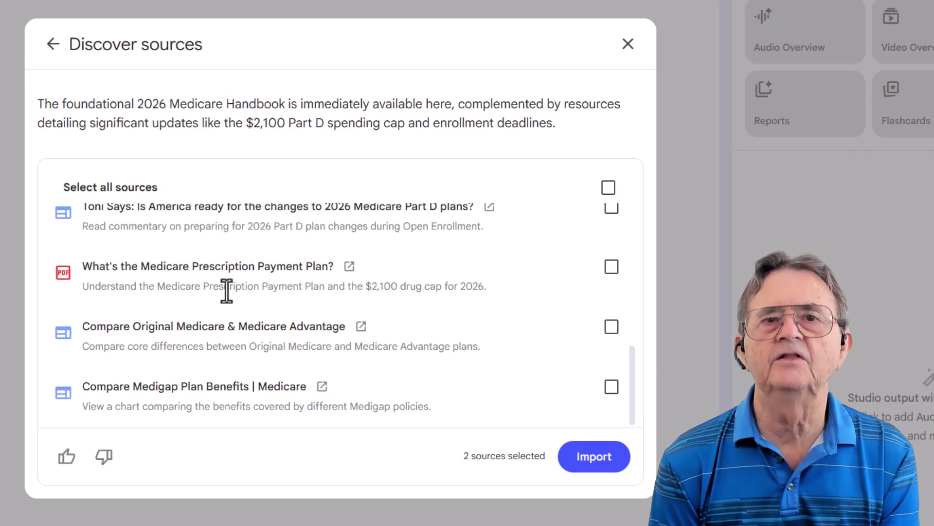
click(598, 463)
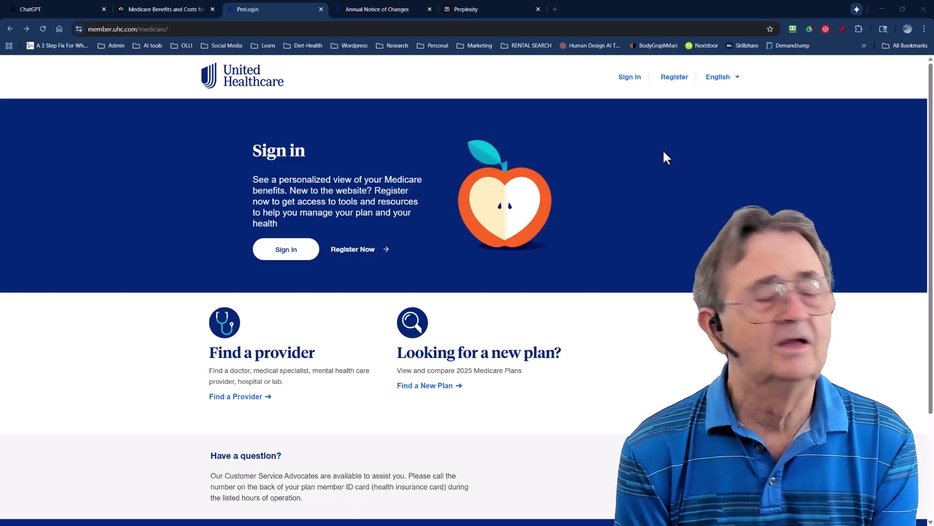
Sign in to the UnitedHealthcare Medicare member site and go to the membership materials among the plan documents and resources.
click(629, 79)
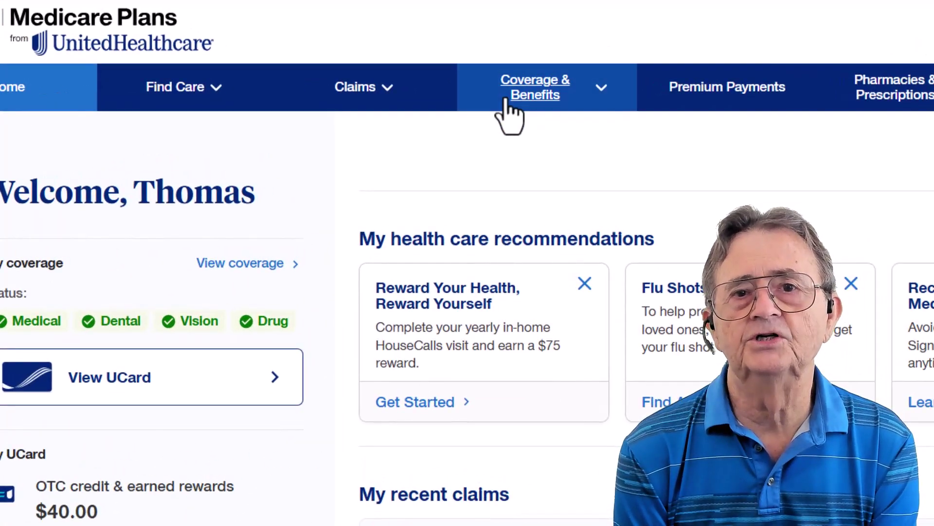
click(529, 92)
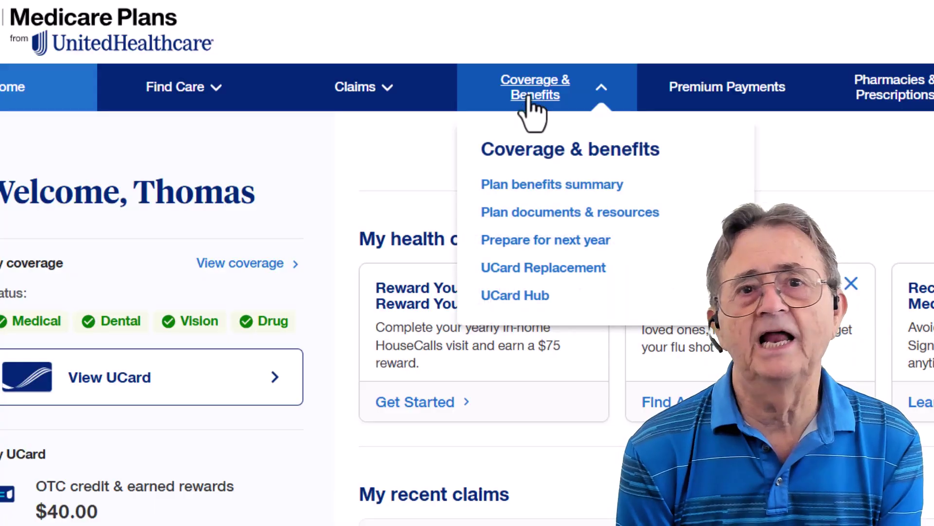
click(522, 217)
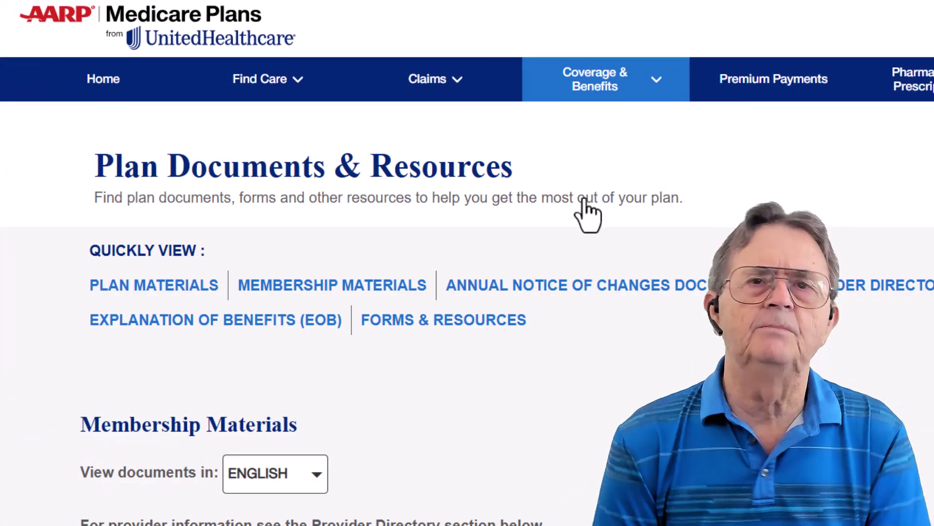
click(386, 288)
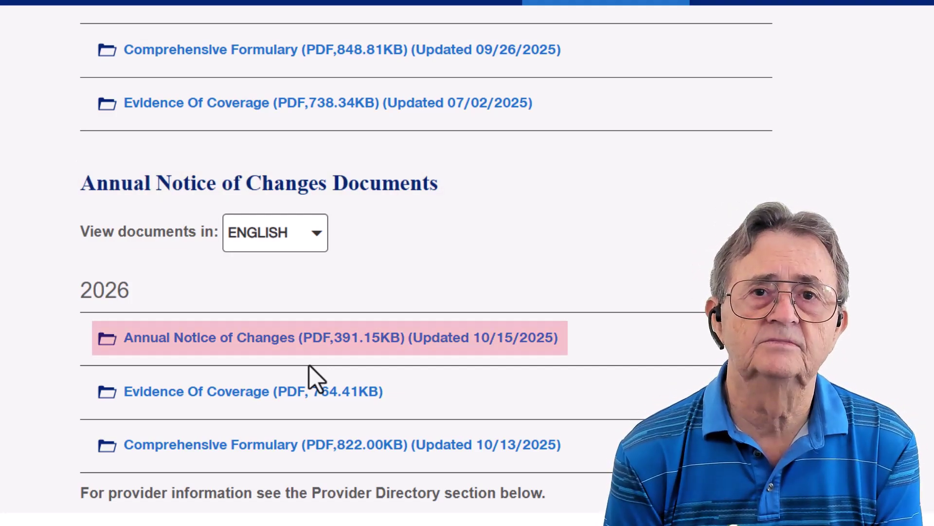
Open the 2026 Annual Notice of Changes PDF and save it in the _TEMP folder as "Annual Notice of changes".
click(234, 339)
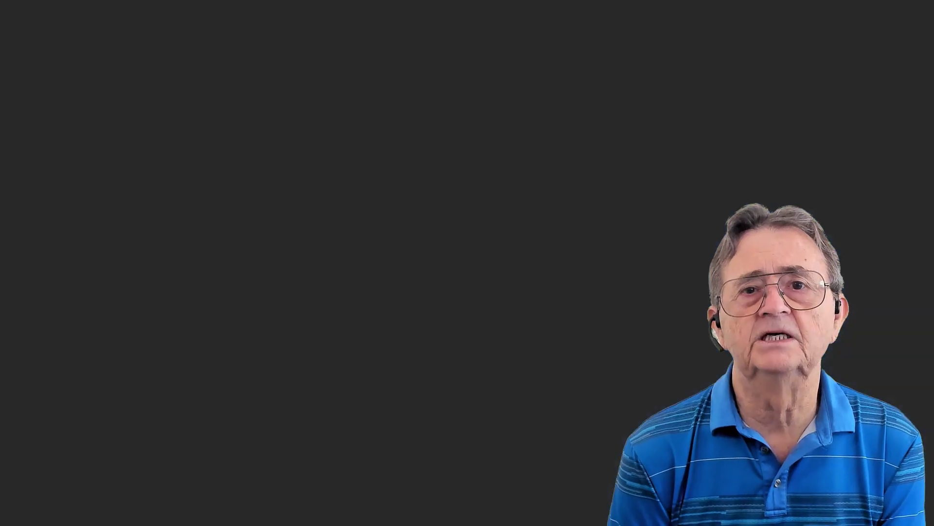
click(886, 69)
click(137, 310)
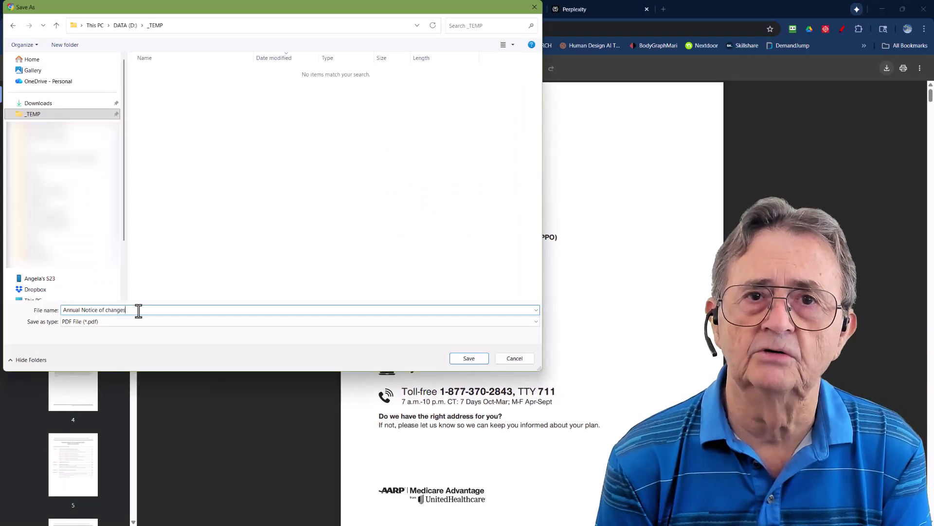
click(474, 358)
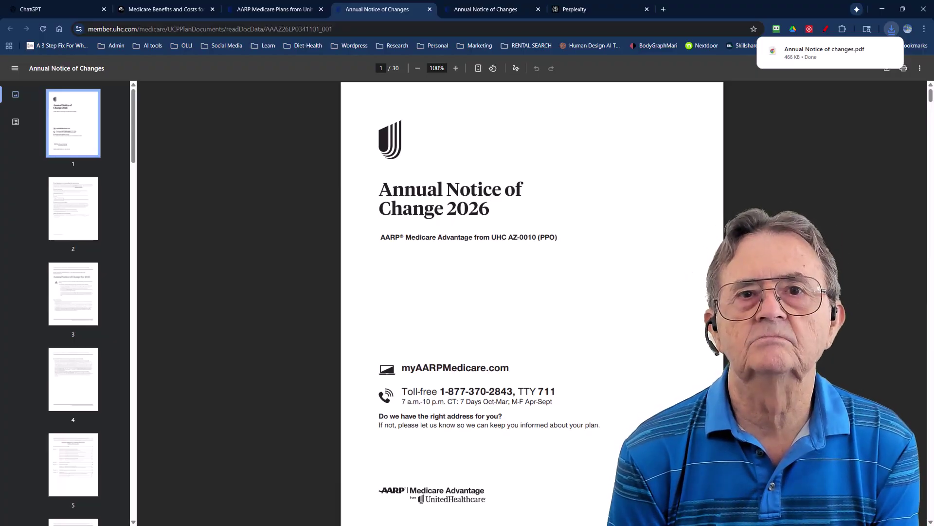
Return to the NotebookLM notebook and upload "Annual Notice of changes.pdf" as a source.
click(166, 10)
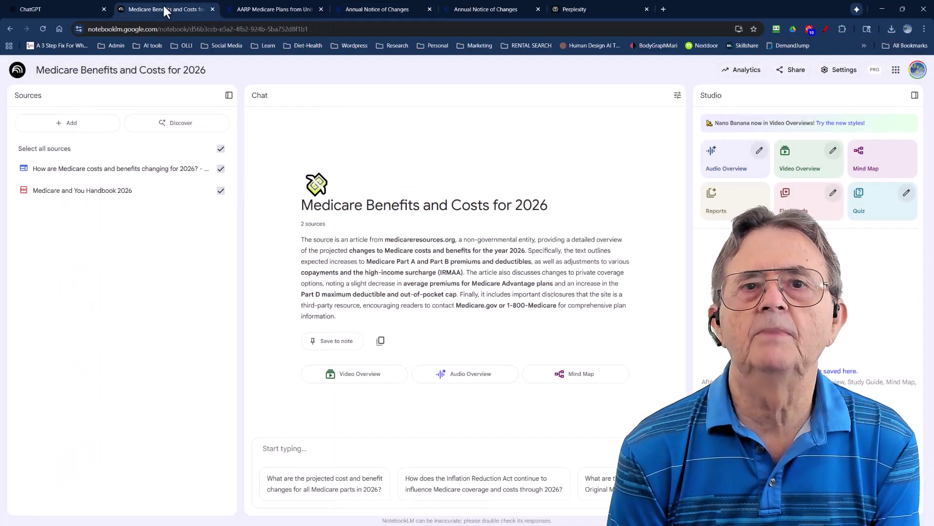
click(71, 124)
click(475, 287)
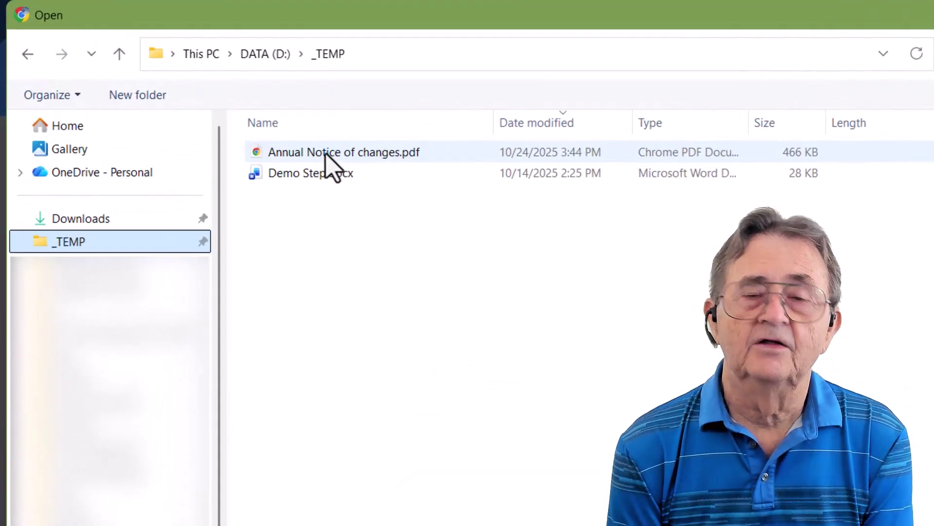
double_click(326, 152)
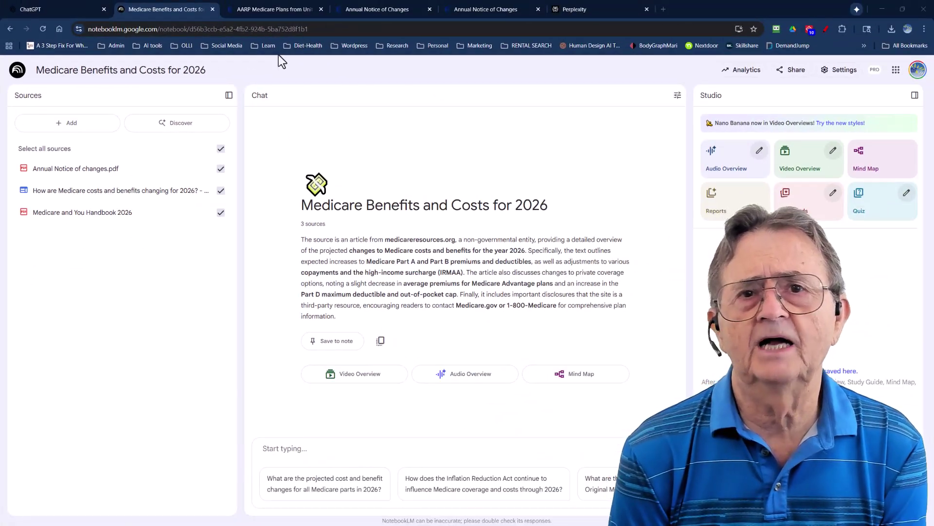
Switch back to the UnitedHealthcare plan documents and save the 2025 Evidence of Coverage PDF as "evidence of coverage 2025".
click(276, 7)
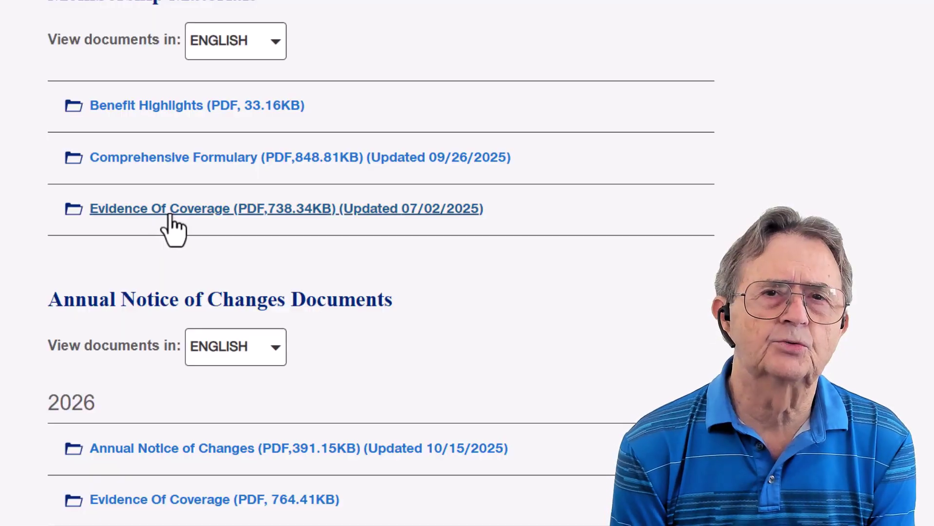
scroll(174, 170, up, 5)
scroll(174, 142, up, 4)
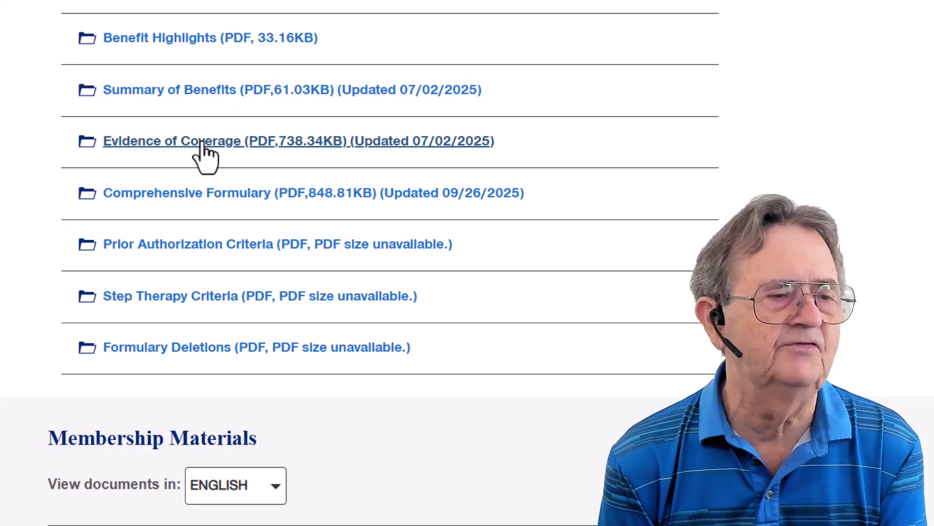
click(202, 143)
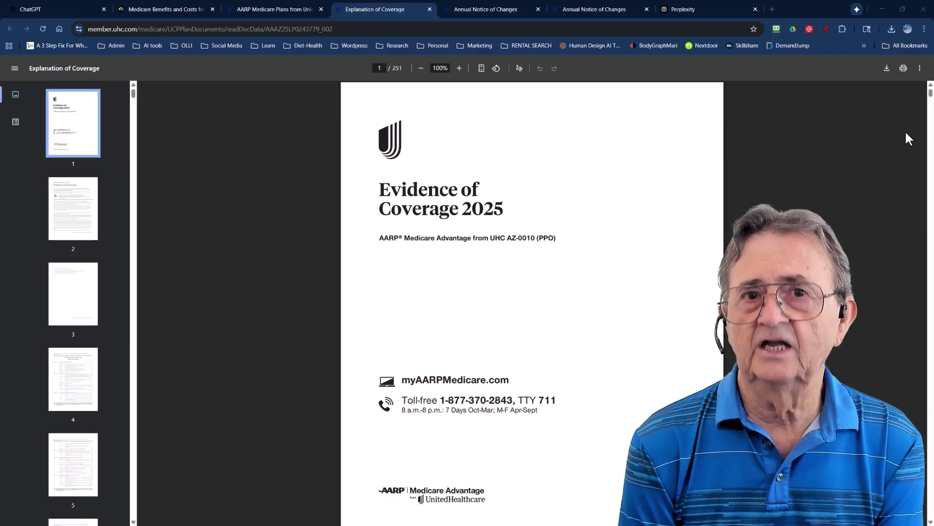
click(887, 68)
text(evidence of coverage 2025)
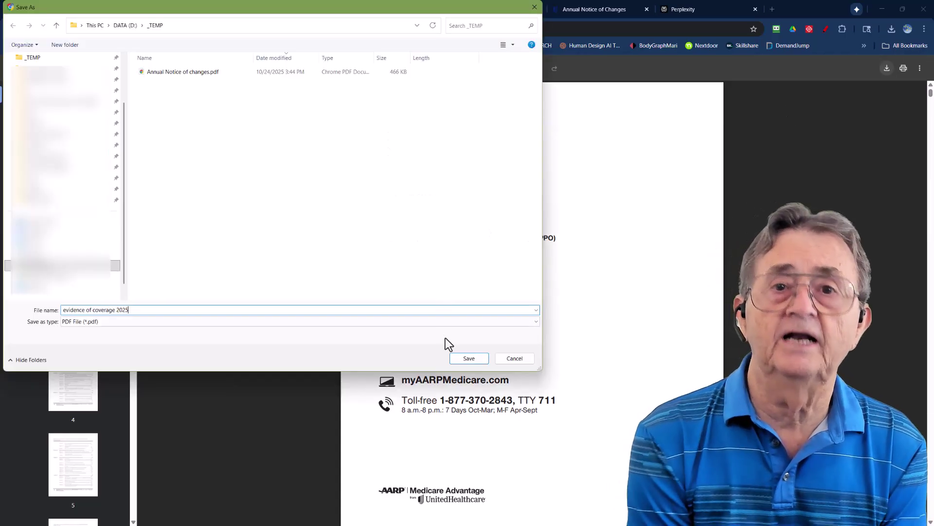
click(469, 359)
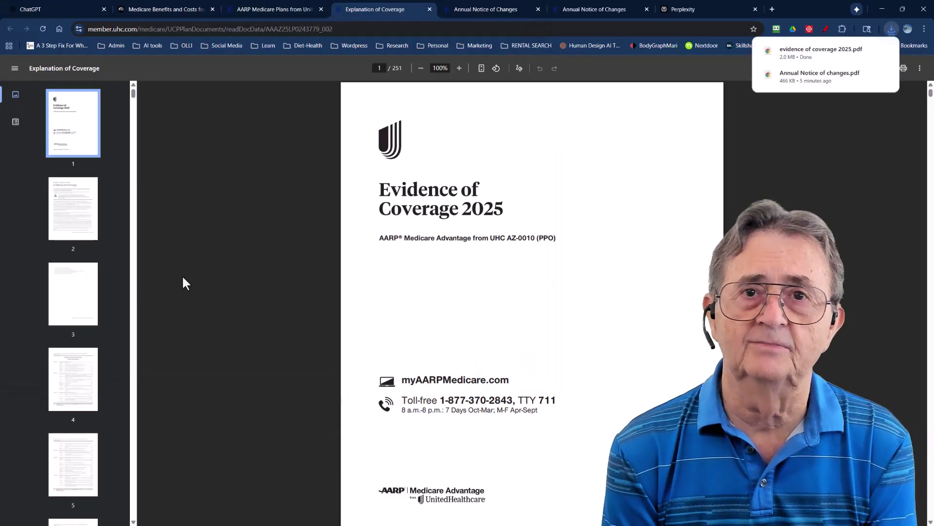
Open the 2026 Evidence of Coverage from the plan documents page and save the PDF as "evidence of coverage 2026".
key(ctrl+shift+Tab)
scroll(168, 275, down, 2)
click(272, 227)
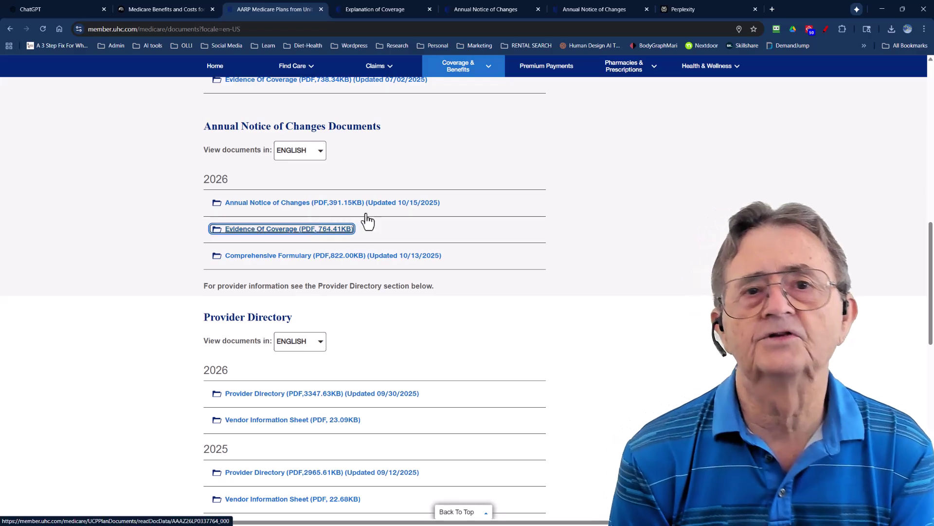
click(884, 68)
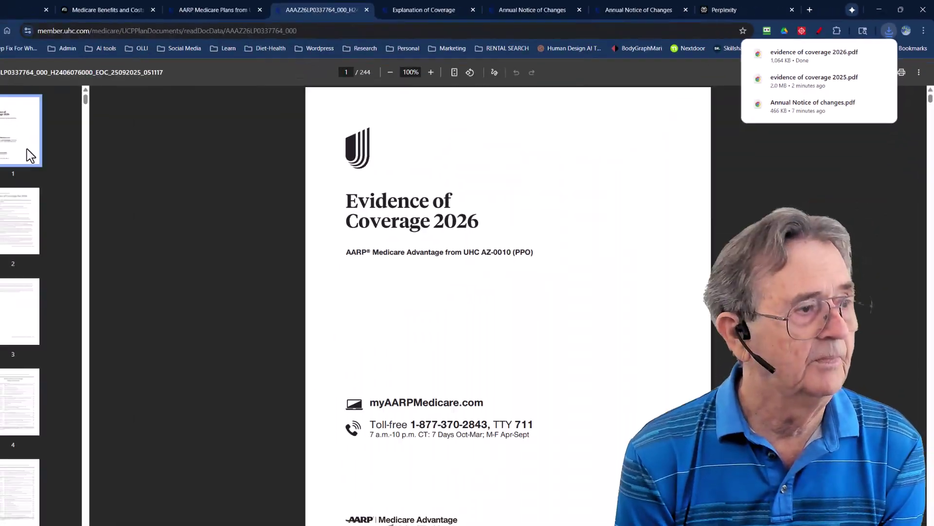
Return to the NotebookLM notebook and upload "evidence of coverage 2026.pdf" and "evidence of coverage 2025.pdf" together as sources.
click(151, 9)
click(72, 123)
click(474, 287)
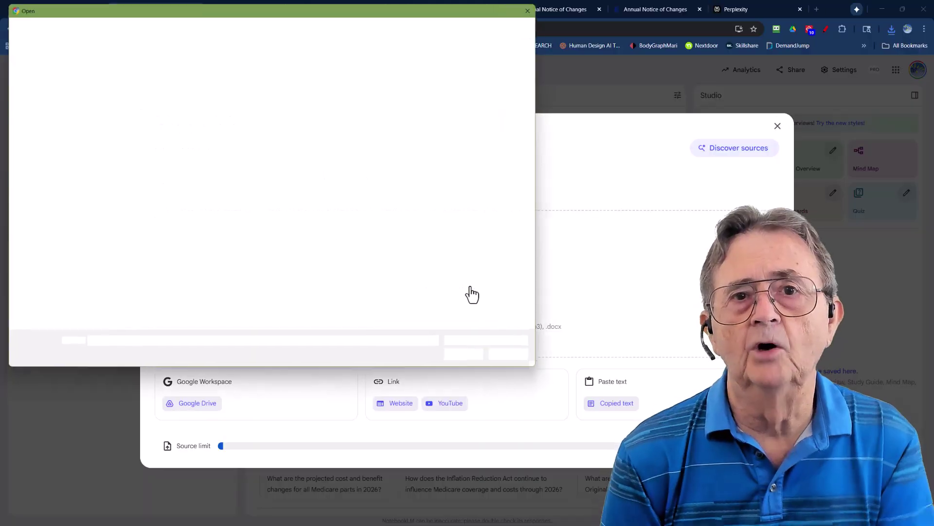
click(166, 73)
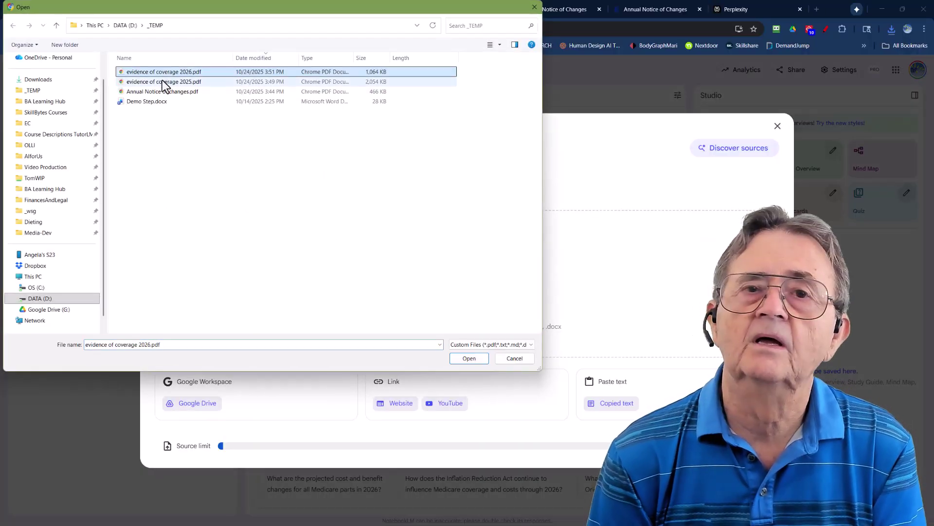
ctrl+click(163, 81)
click(469, 358)
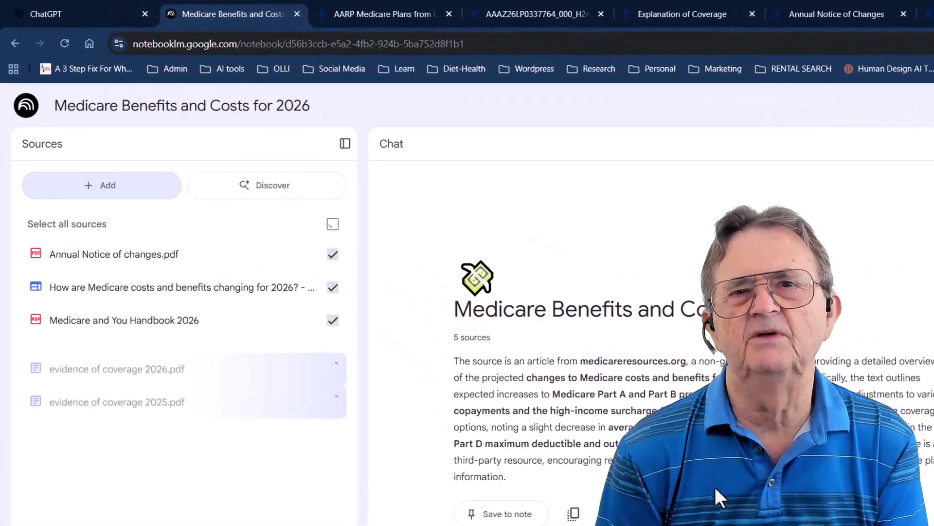
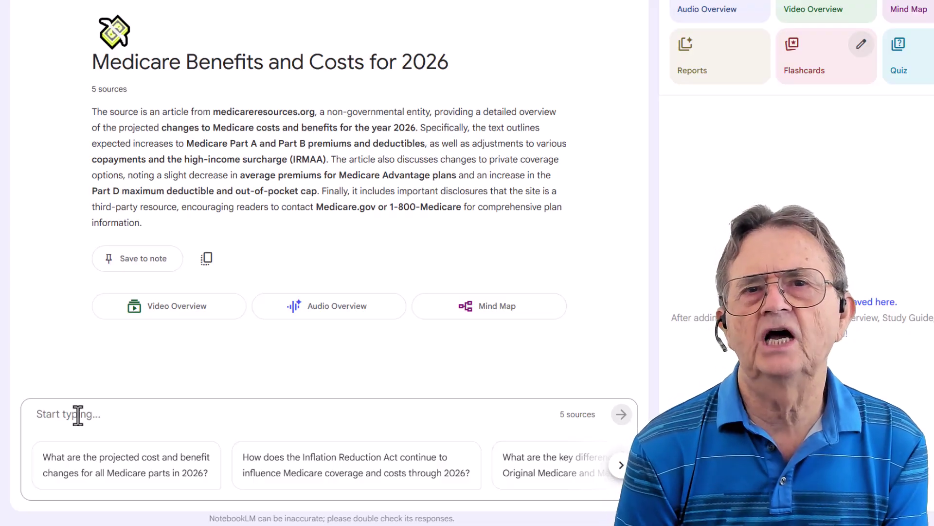
Ask the chat to "Summarize what's new in my proposed 2026 health care plan compared to 2025." and review the whole response.
text(Summarize what's new in my proposed 2026 health care plan compared to 2025.)
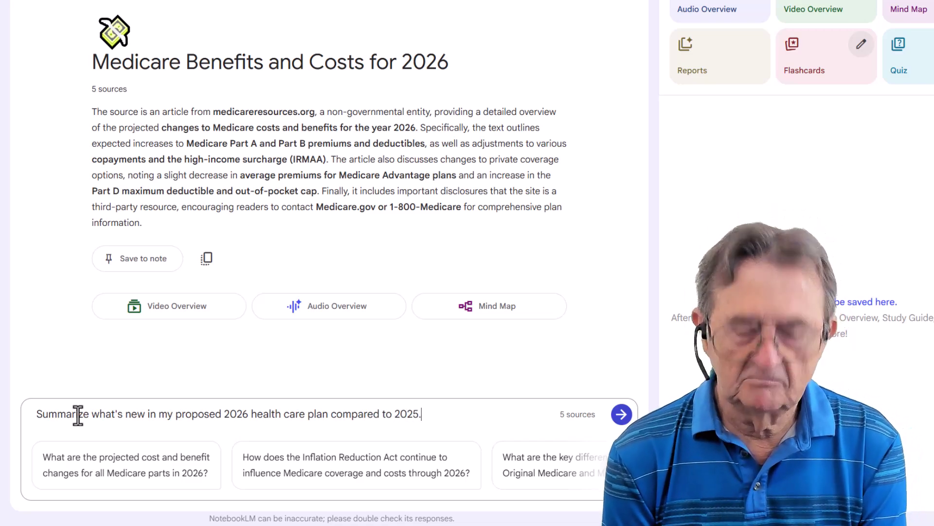
key(Return)
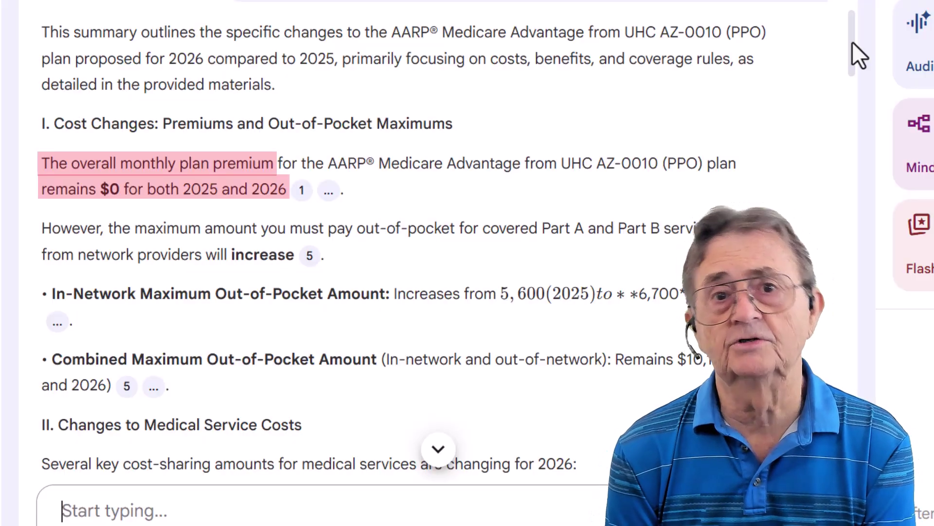
drag(852, 42, 856, 104)
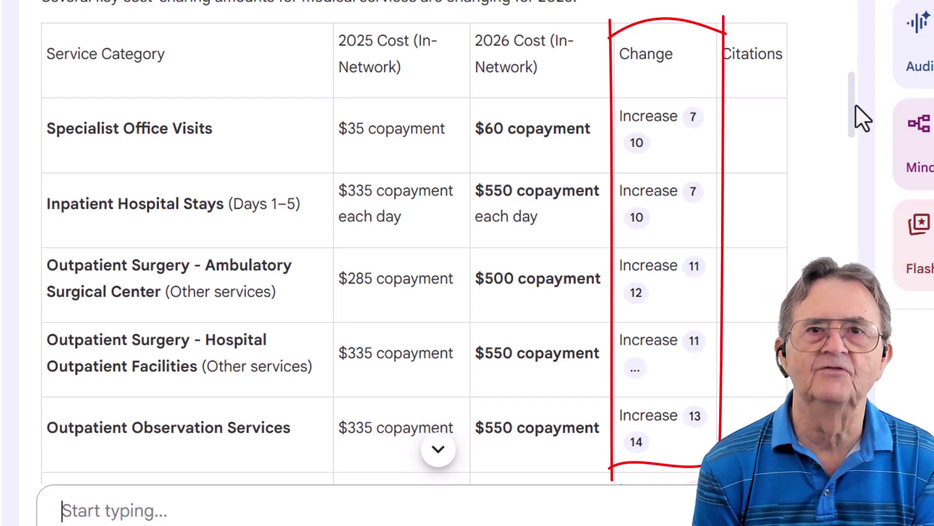
scroll(855, 106, down, 2)
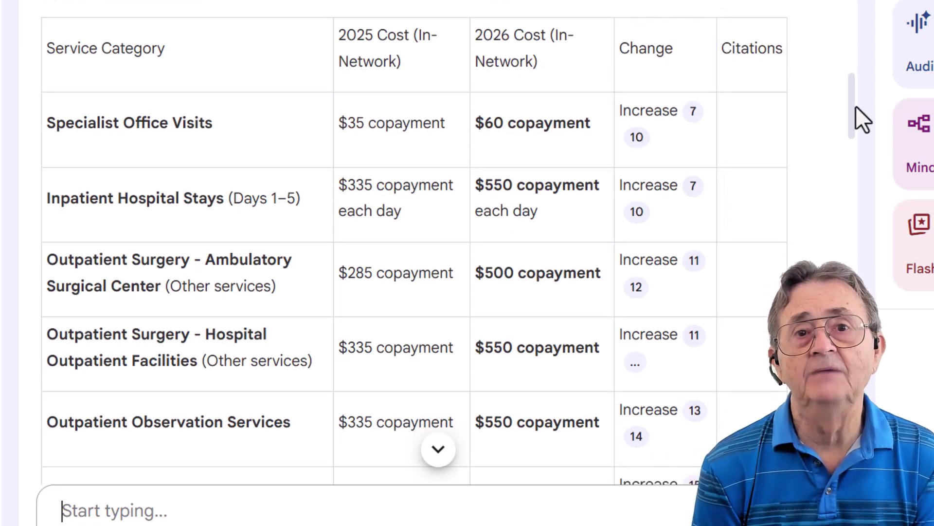
scroll(856, 111, down, 3)
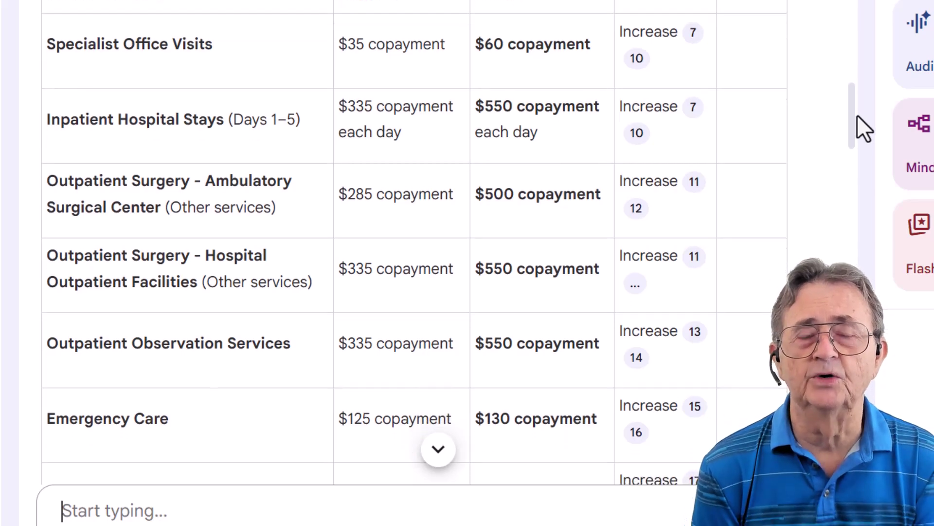
drag(859, 125, 887, 463)
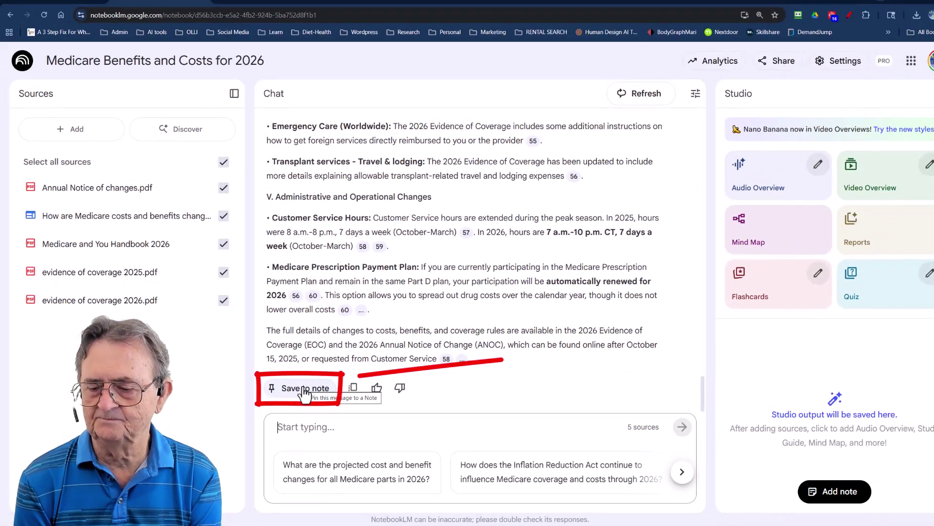
Save the 2026 plan changes summary as a note and convert that note to a notebook source.
click(228, 409)
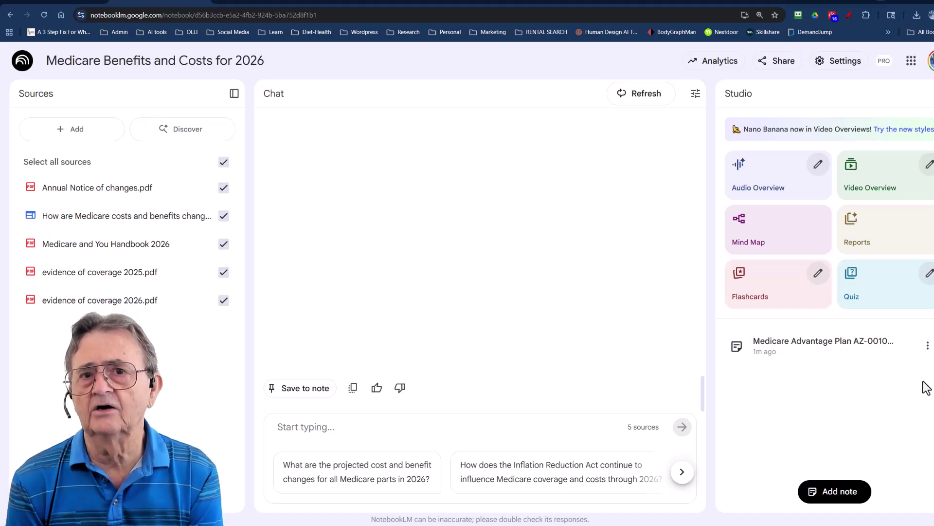
click(928, 346)
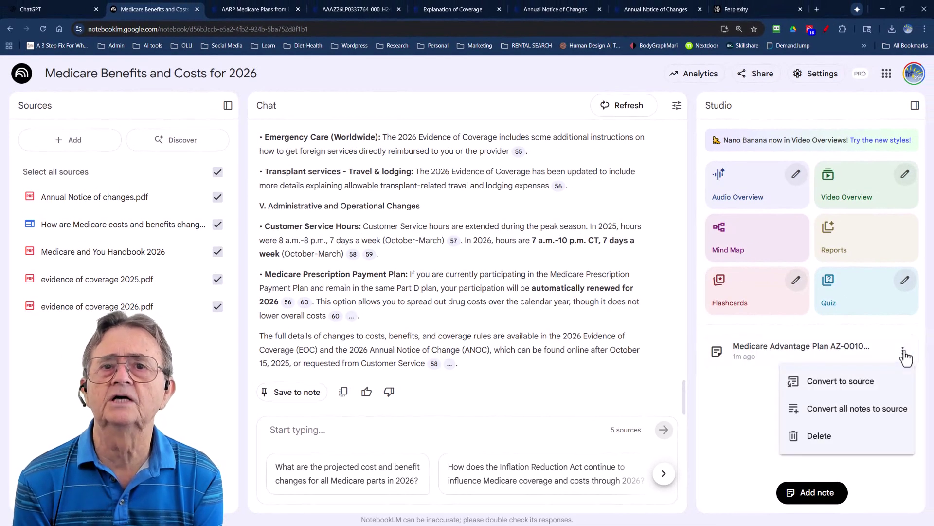
click(854, 380)
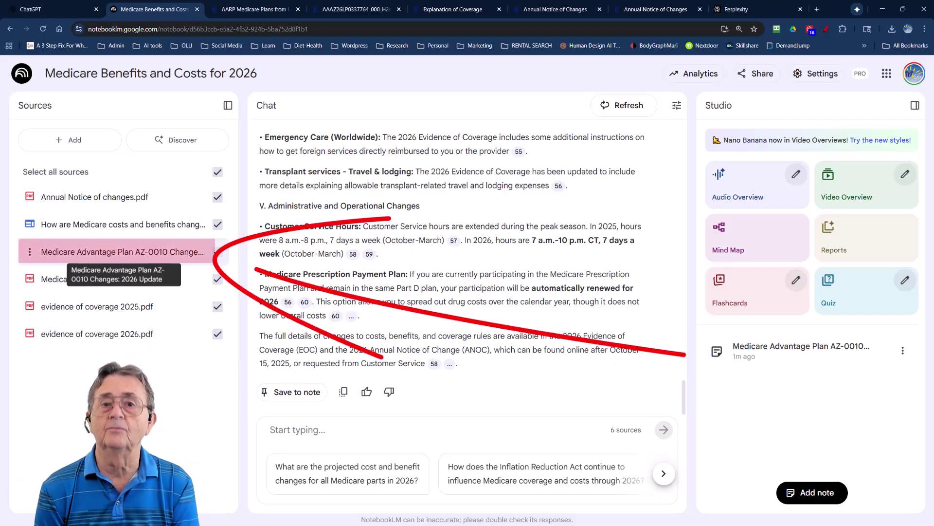
Select only the Medicare Advantage Plan AZ-0010 source and request 2–3 paragraphs on cost increases over 2025, with percentages for premiums, out-of-pocket maximums, copayments and Part D.
click(218, 171)
click(217, 252)
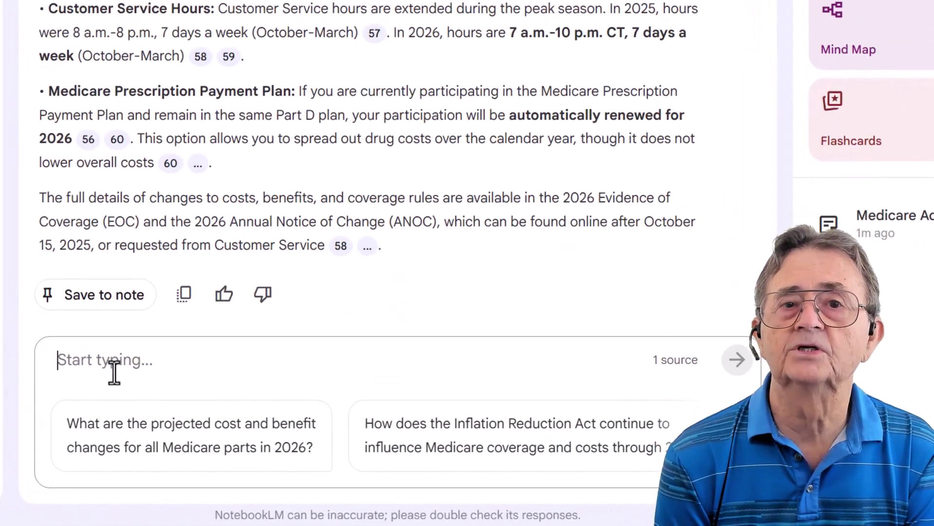
click(296, 439)
text(Summarize the overall cost increases compared to 2025. Focus only on concrete cost changes—include percentage increases or decreases where possible for premiums, out-of-pocket maximums, copayments, and Part D drug coverage. Summarize in 2–3 concise paragraphs suitable for a quick financial overview to decide whether changing plans is necessary.)
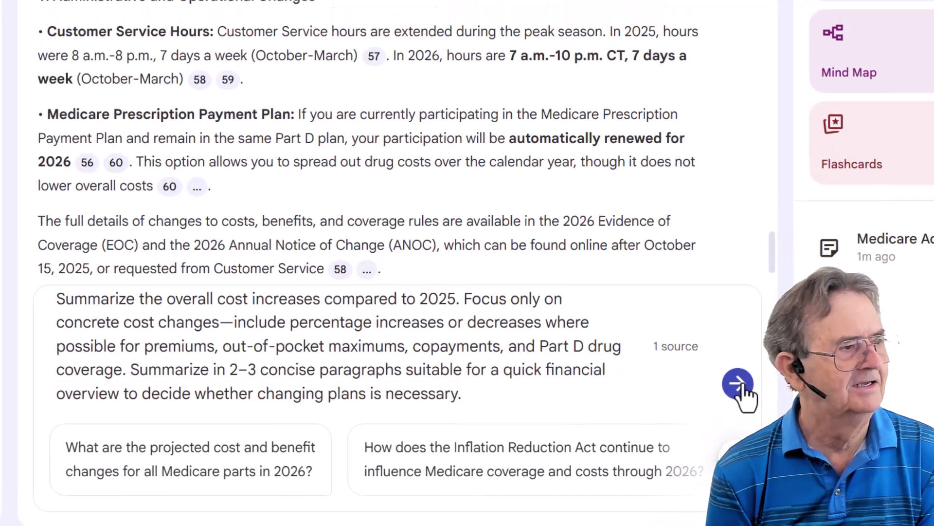
click(738, 359)
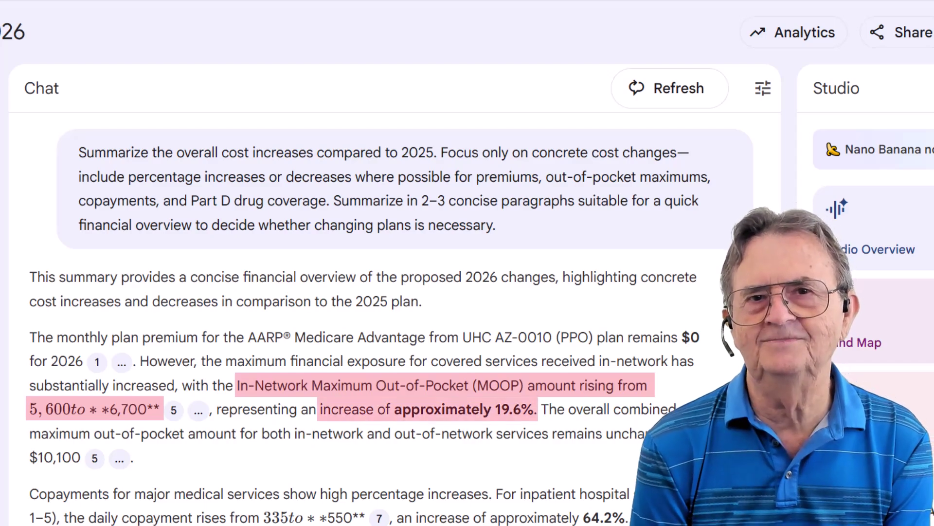
Review the cost-increase summary through its end and save that response as a note.
scroll(163, 462, down, 6)
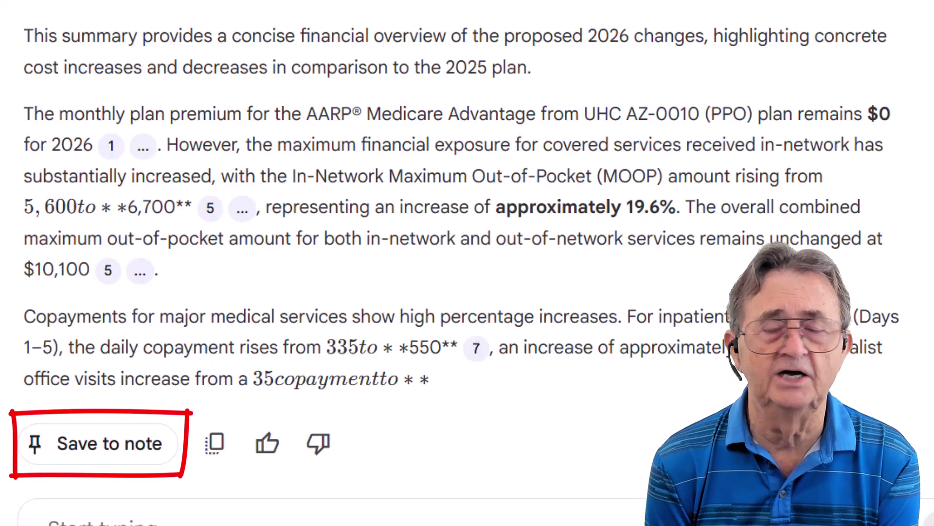
click(80, 445)
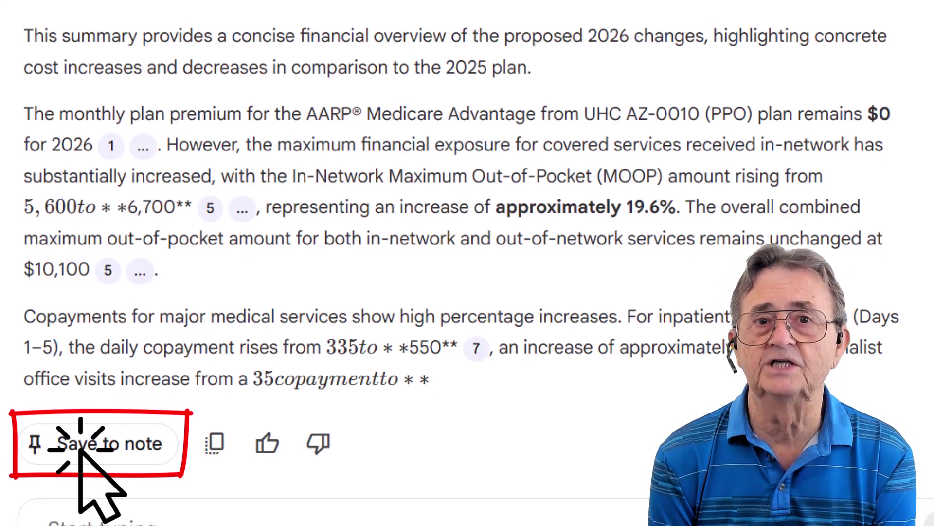